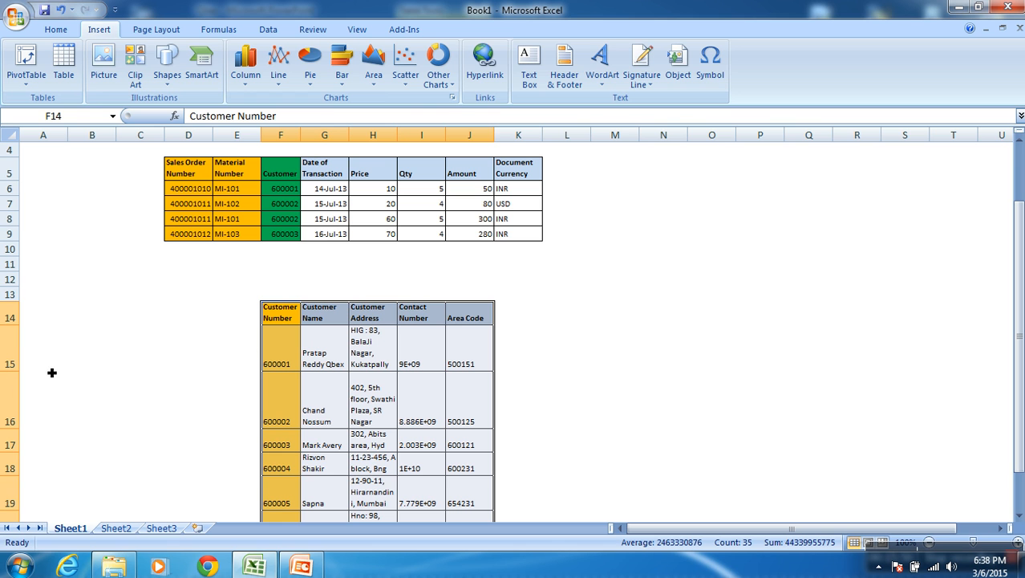
Widen column H to fit the customer addresses and reduce the heights of rows 15, 16, 19 and 20.
drag(397, 145, 480, 146)
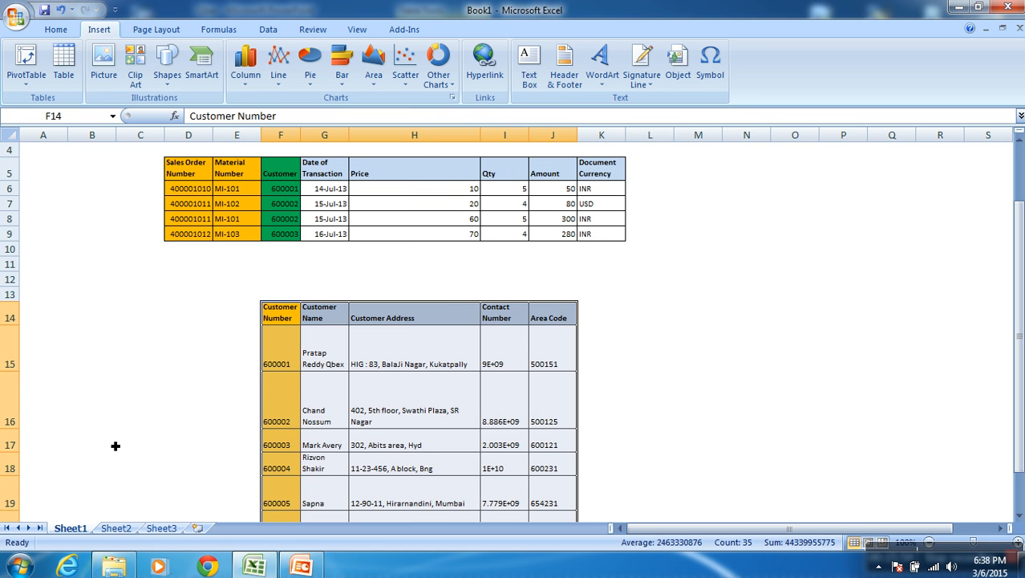
drag(18, 372, 21, 347)
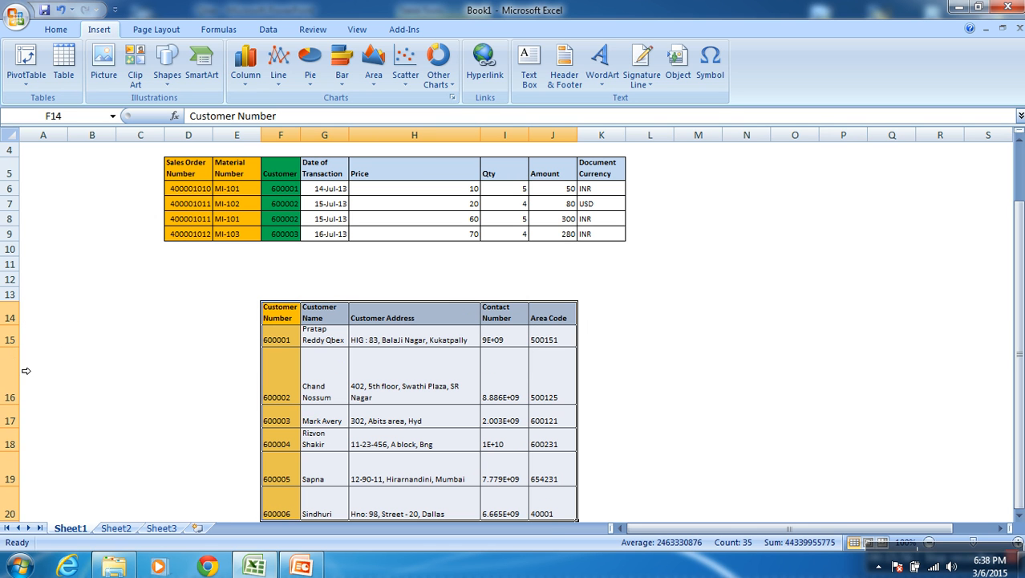
drag(21, 411, 21, 371)
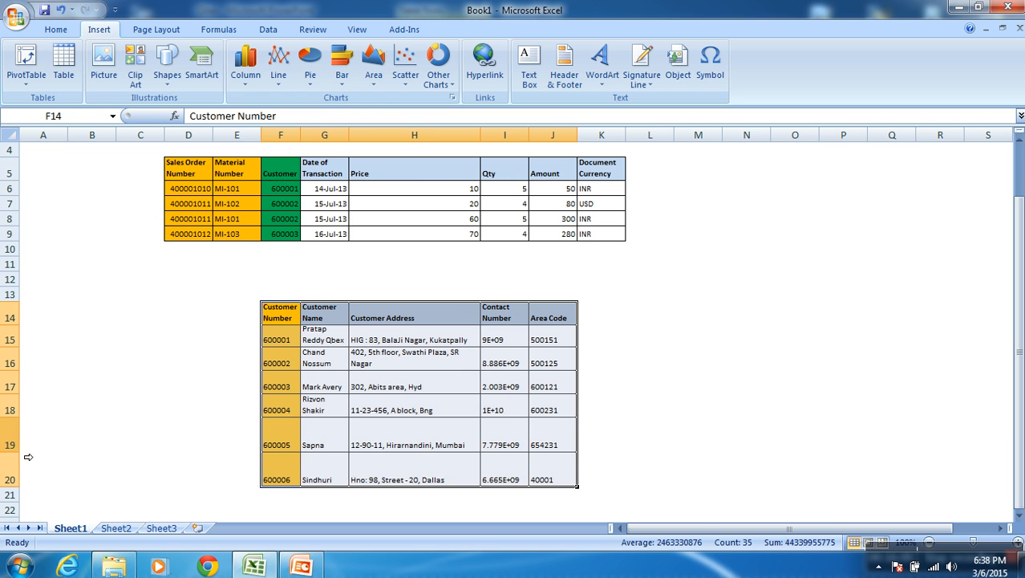
mouse_move(21, 451)
mouse_down()
mouse_move(22, 440)
mouse_move(22, 454)
mouse_up()
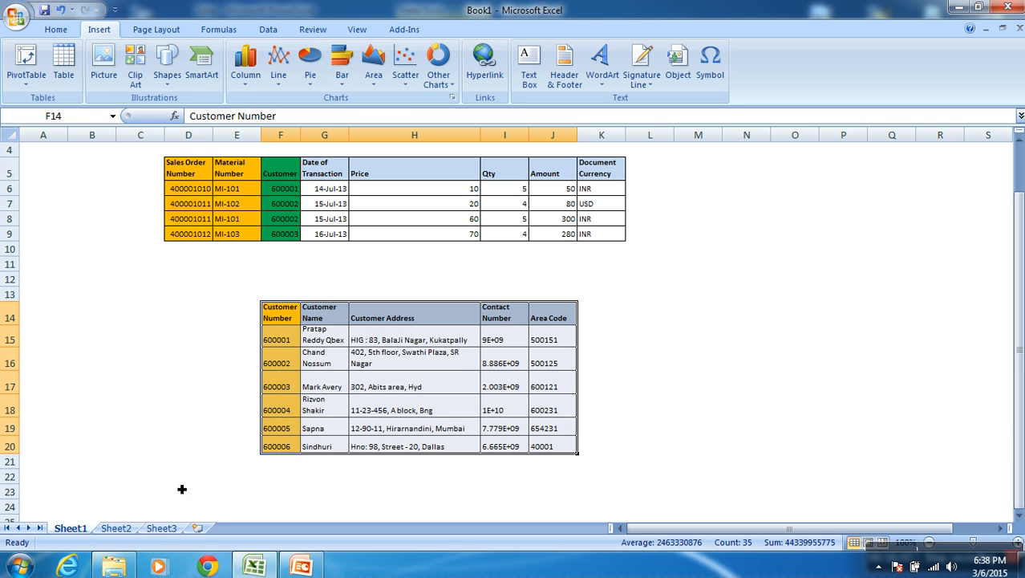
click(662, 412)
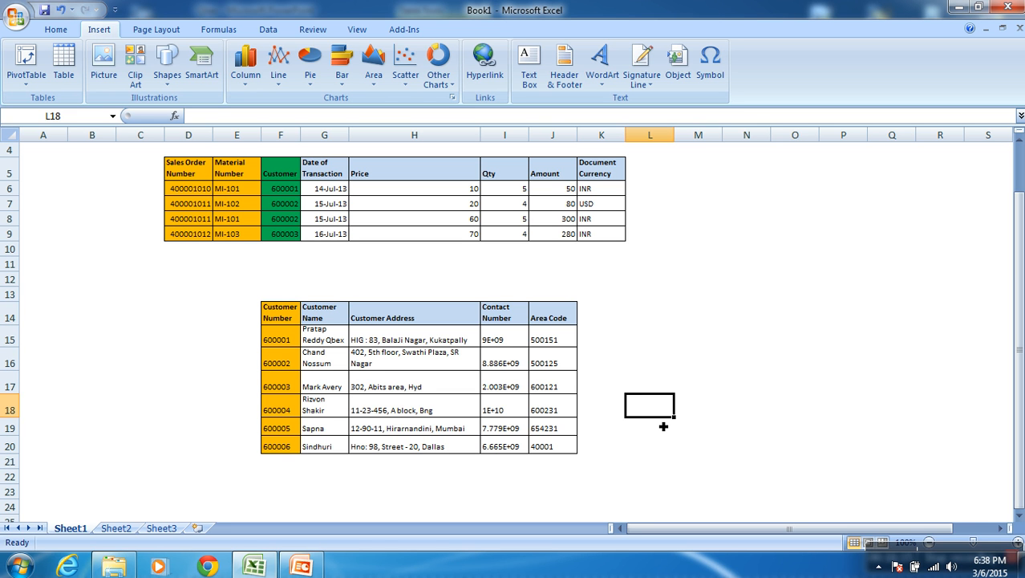
Move the Date of Transaction through Document Currency block from G5:K9 to M5.
drag(334, 172, 600, 247)
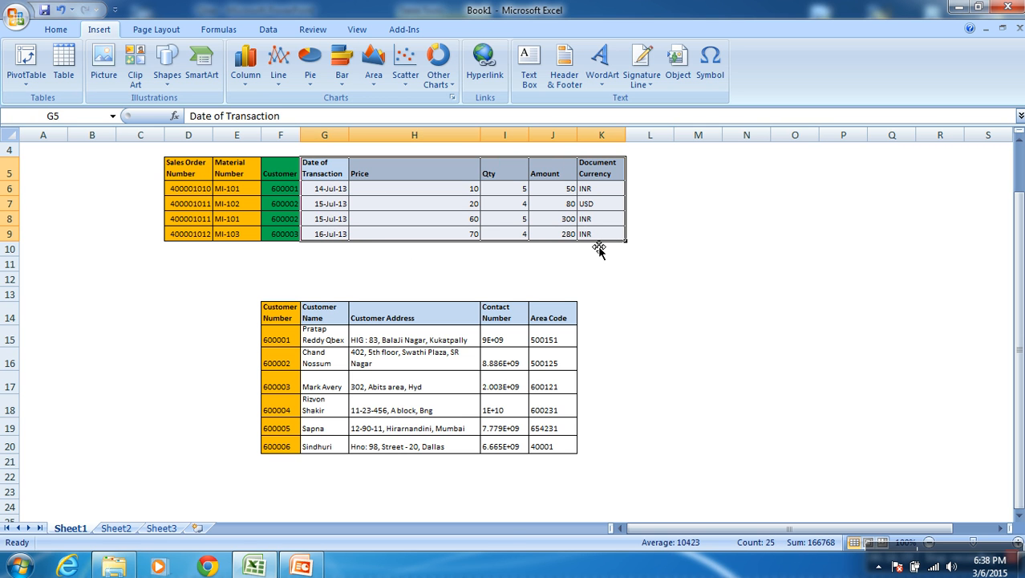
key(ctrl+c)
click(685, 168)
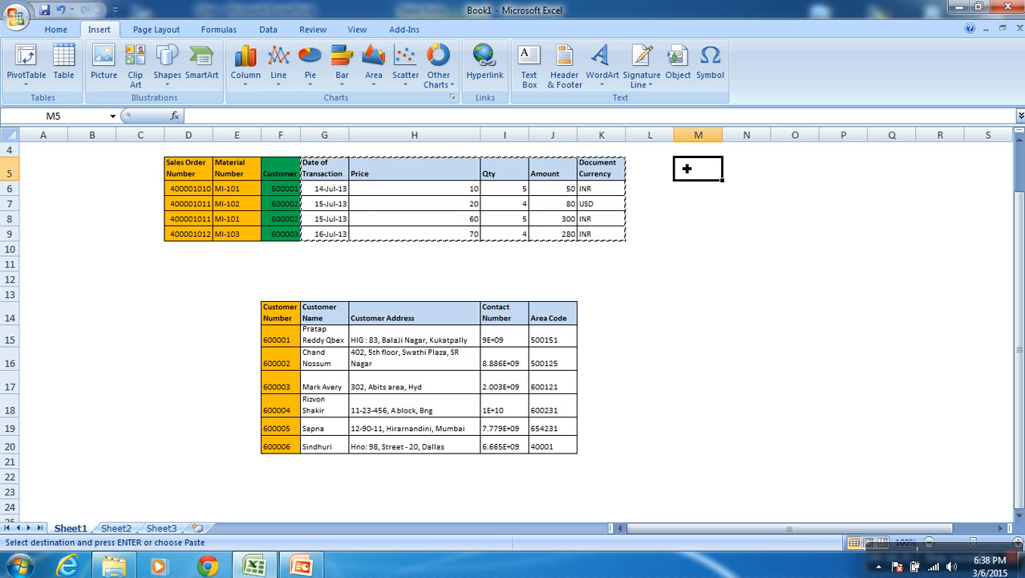
key(ctrl+v)
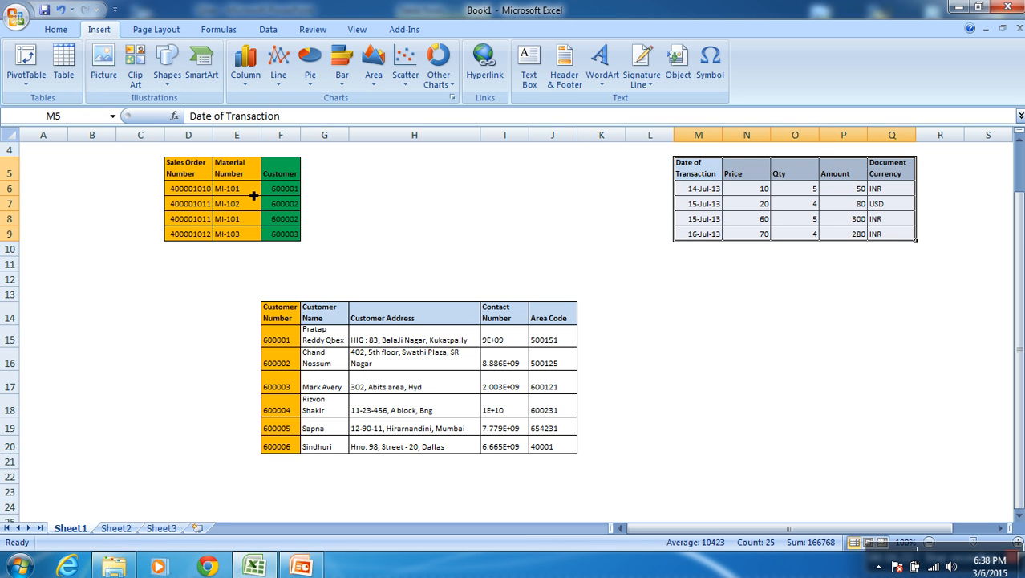
Copy the first customer's name, address, contact number and area code from G15:J15 into G6:J6.
click(289, 194)
drag(332, 335, 559, 337)
key(ctrl+x)
click(333, 194)
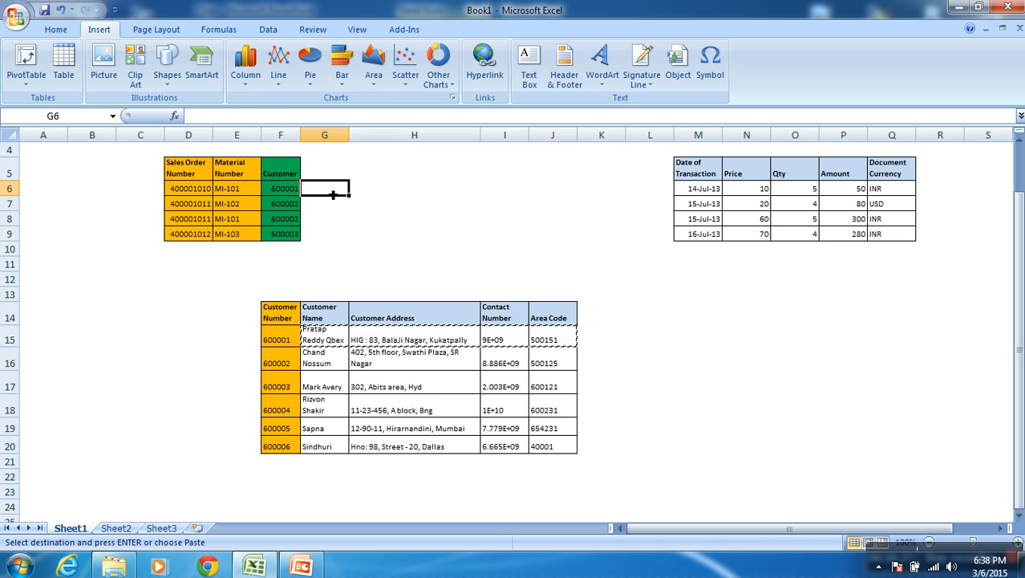
key(ctrl+v)
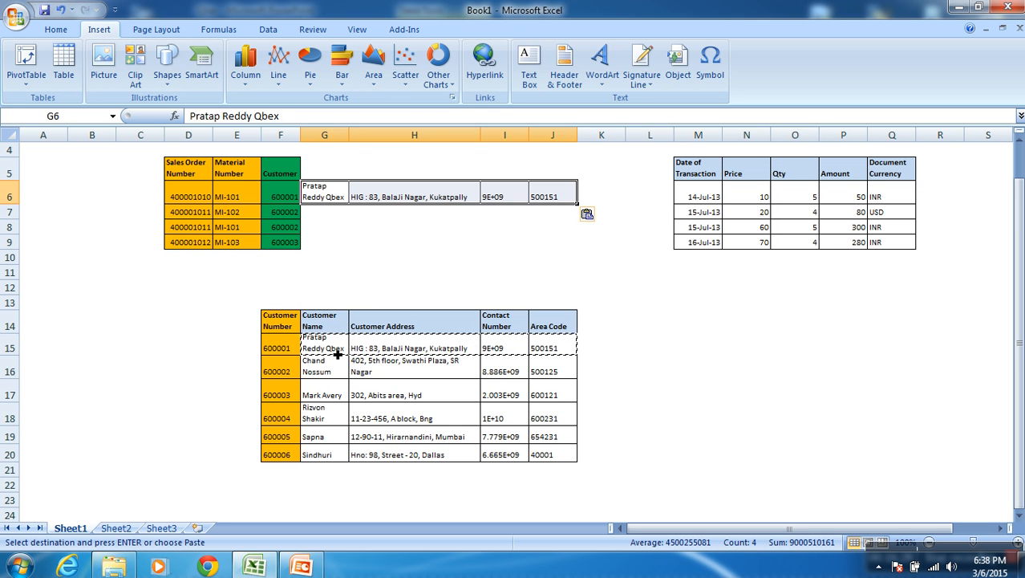
Copy the second customer's details from G16:J16 into both matching sales rows, G7:J8.
drag(343, 371, 549, 367)
key(ctrl+c)
drag(304, 210, 552, 232)
key(Return)
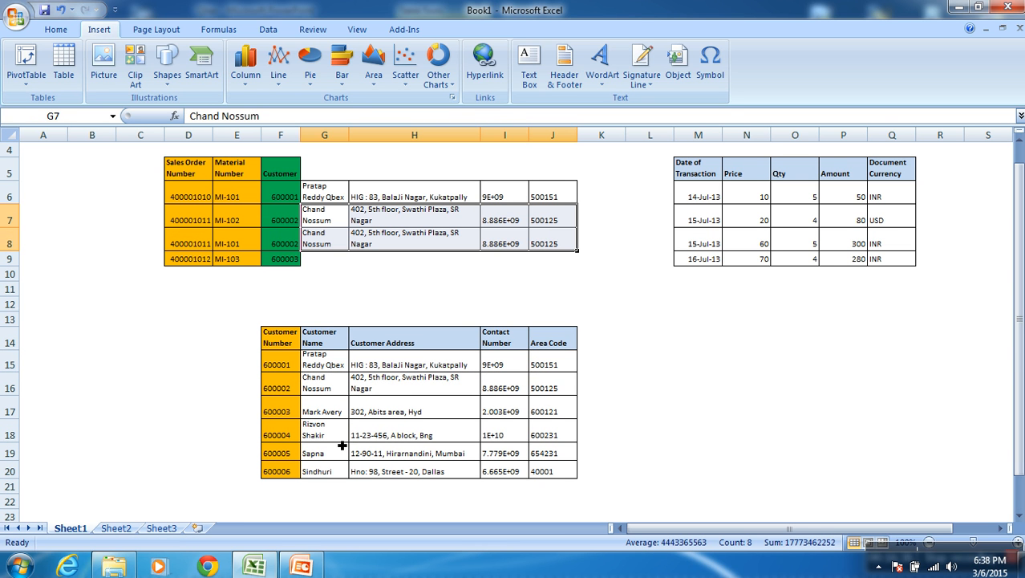
Copy the third customer's details from G17:J17 into the last sales row, G9:J9.
drag(329, 409, 535, 412)
key(ctrl+c)
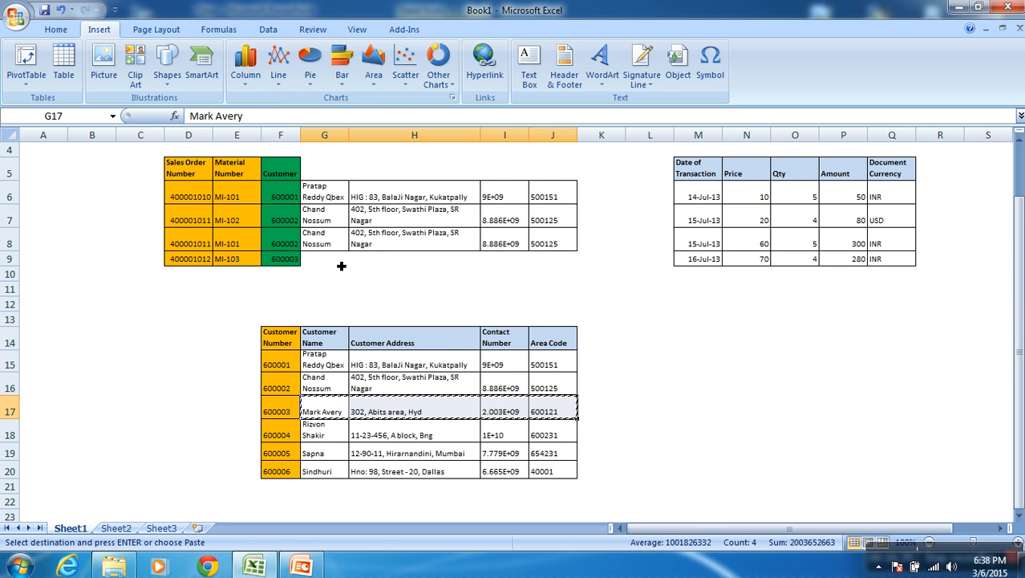
click(340, 261)
key(ctrl+v)
Copy the Customer Name, Customer Address, Contact Number and Area Code headers from row 14 into G5:J5.
drag(332, 337, 558, 346)
key(ctrl+c)
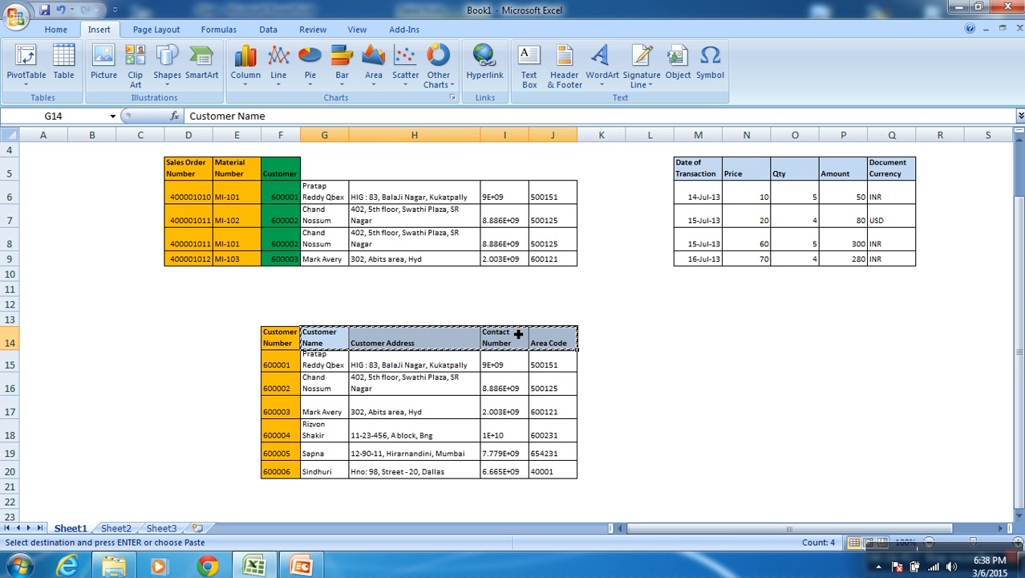
click(327, 172)
key(ctrl+v)
Delete the empty columns K and L so the customer details adjoin the transaction data.
drag(622, 152, 652, 150)
right_click(652, 150)
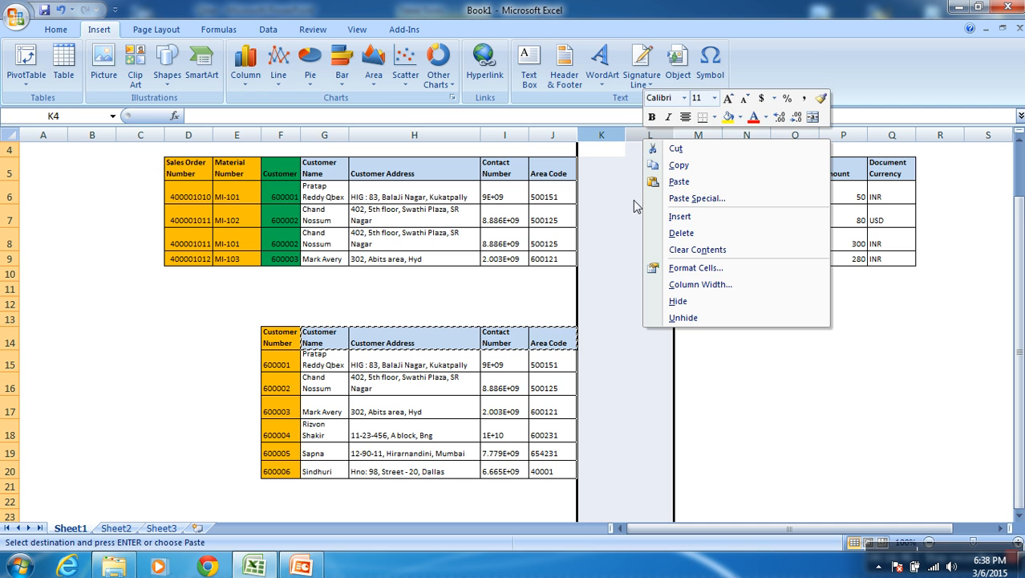
click(682, 232)
click(712, 358)
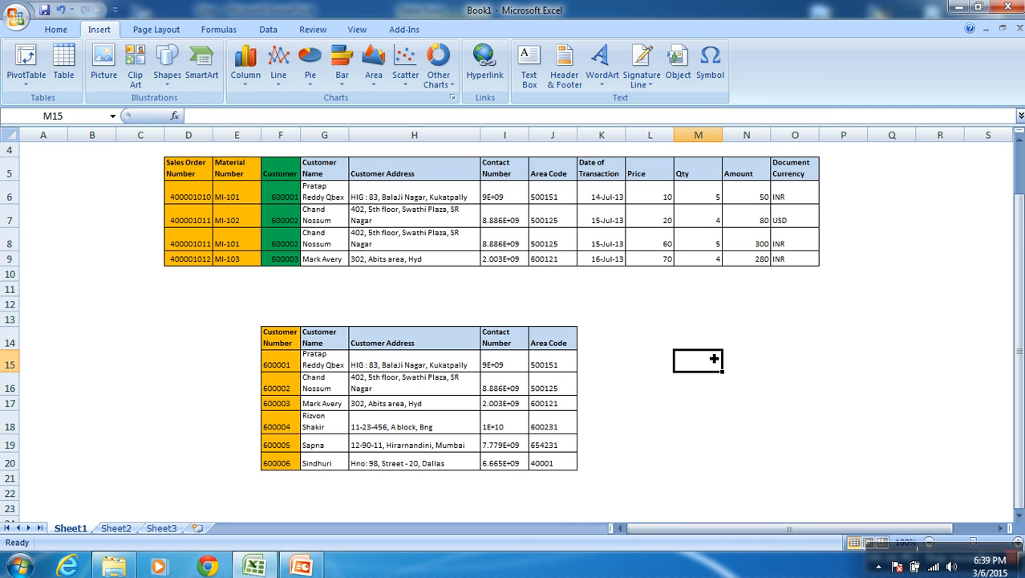
Examine the customer details repeated in the combined sales table against the customer table in rows 14 to 20.
drag(296, 340, 563, 464)
drag(197, 175, 808, 276)
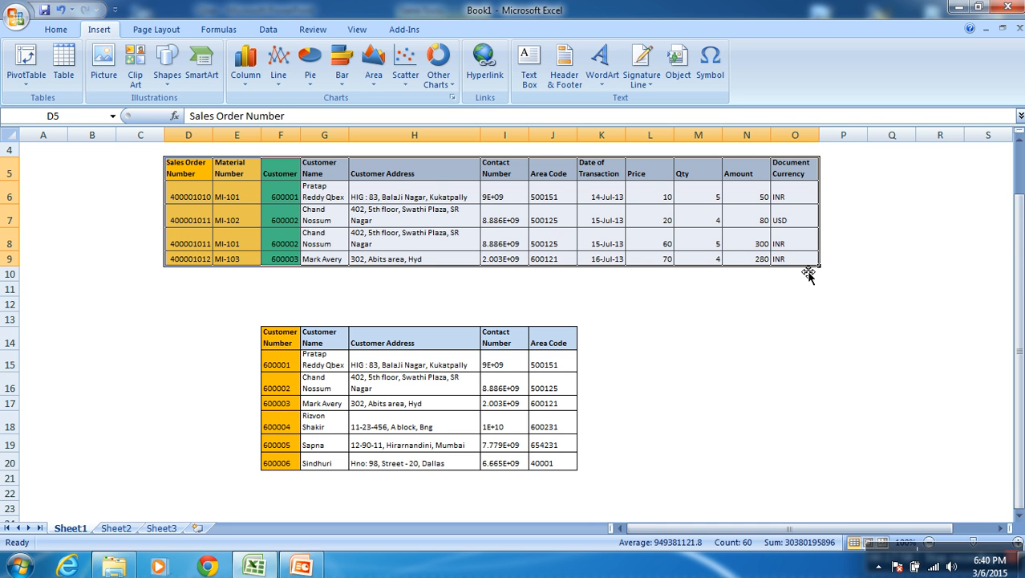
click(321, 220)
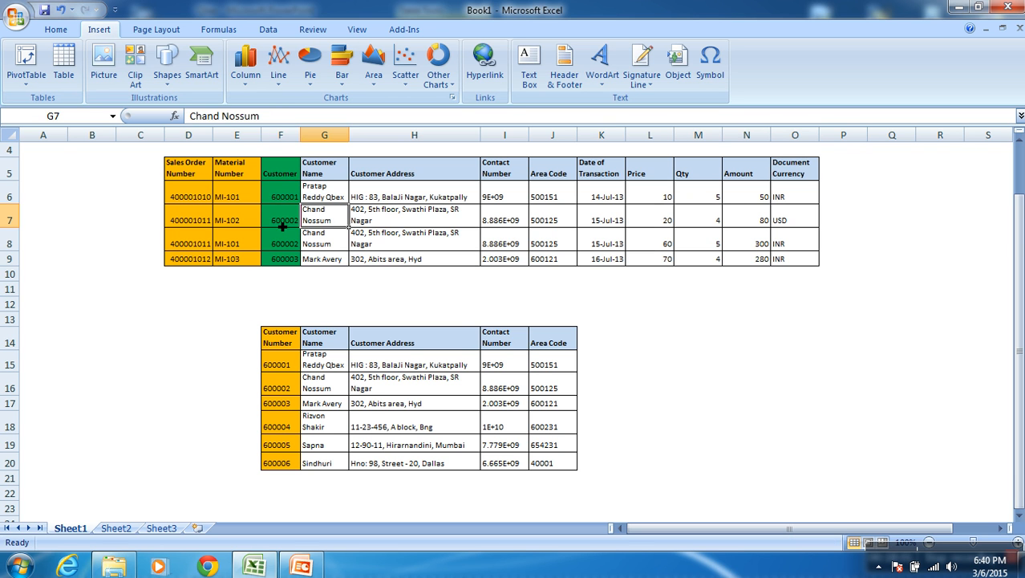
click(279, 222)
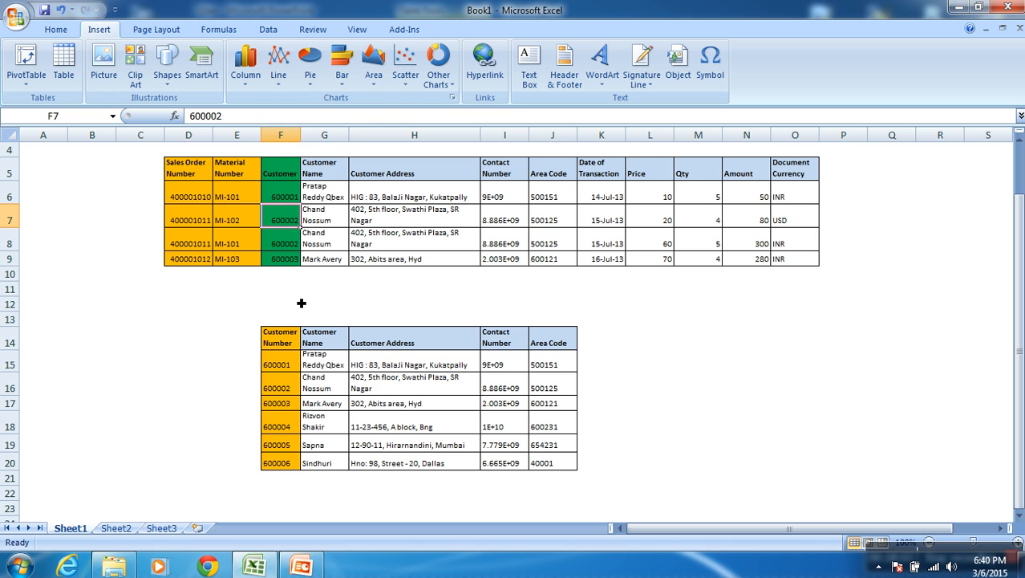
click(337, 224)
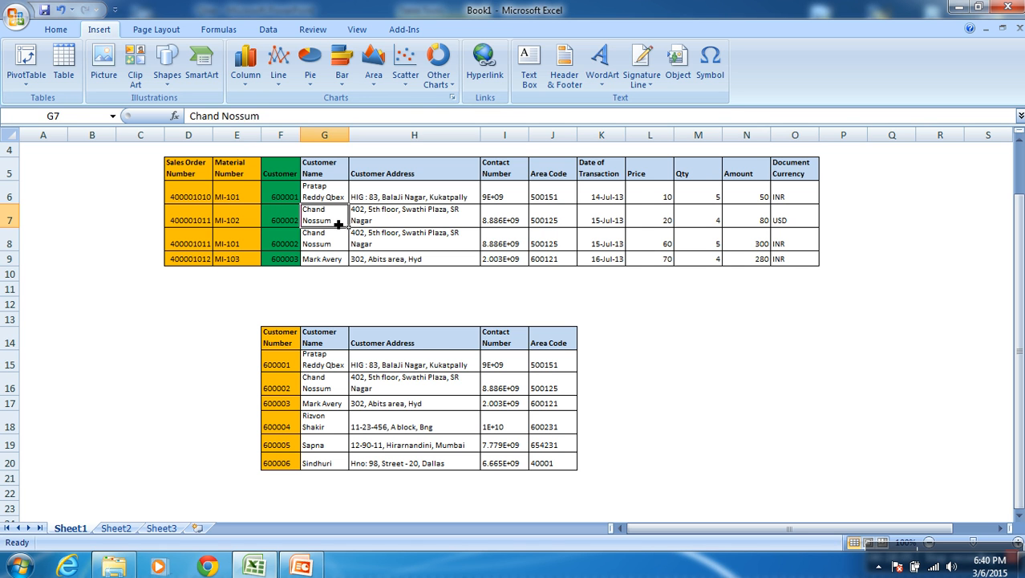
click(383, 219)
click(507, 228)
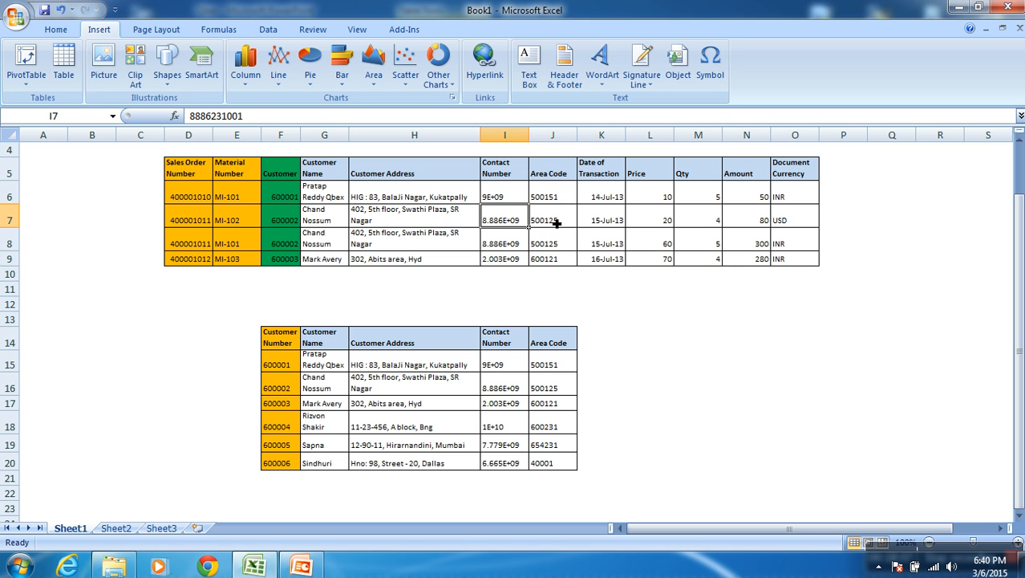
click(558, 223)
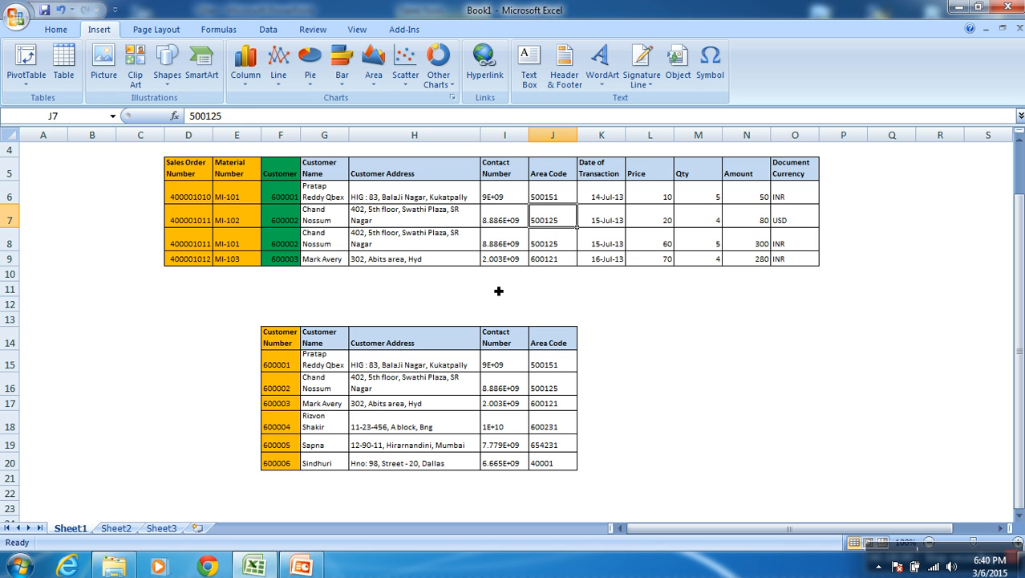
drag(327, 219, 547, 234)
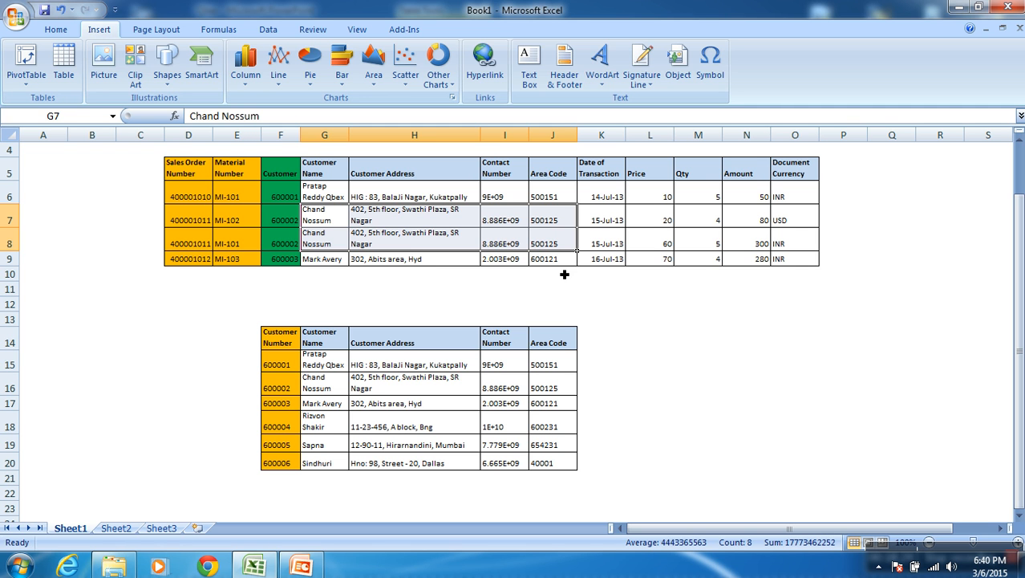
drag(290, 388, 552, 379)
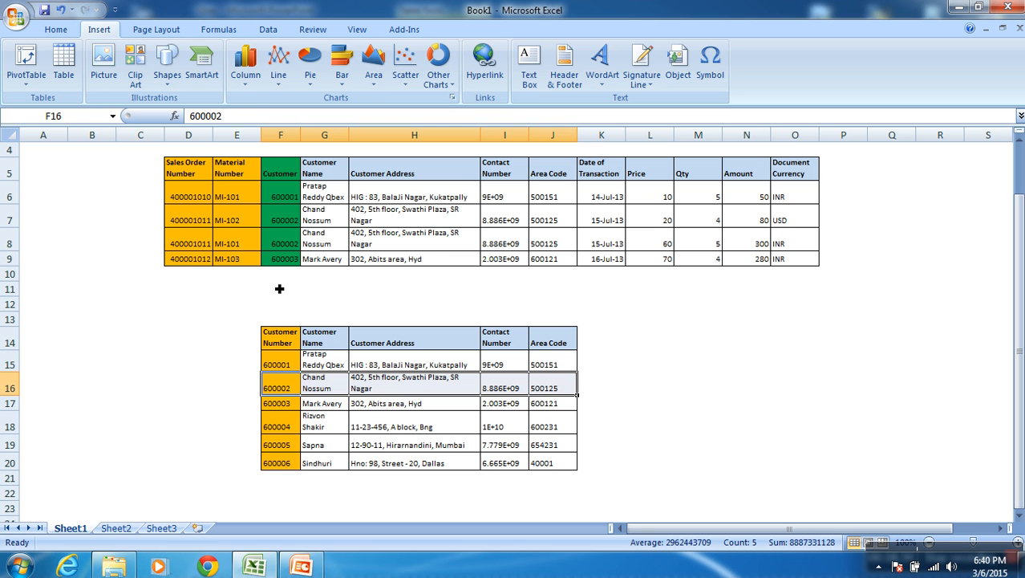
drag(332, 224, 497, 243)
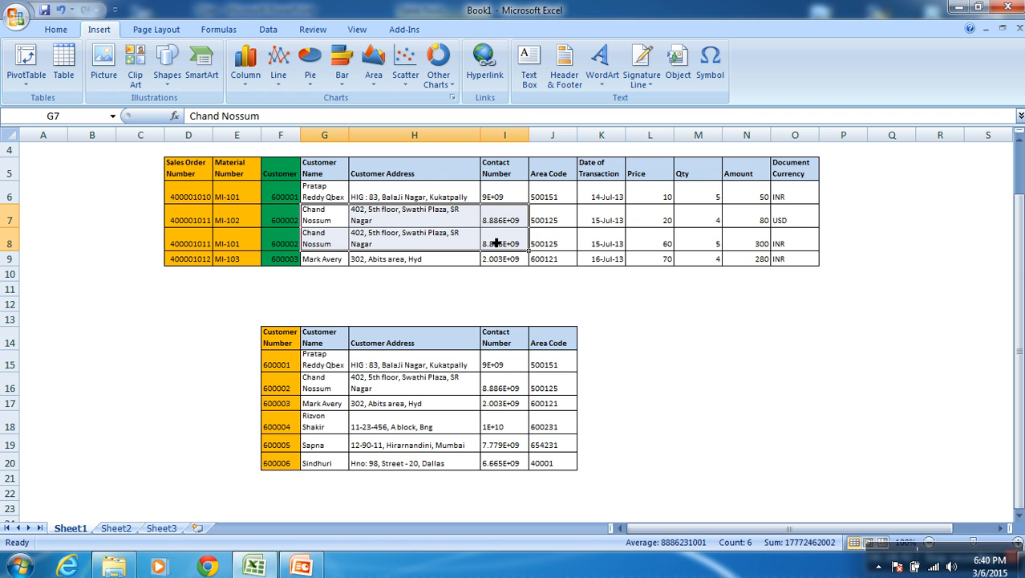
drag(290, 176, 507, 259)
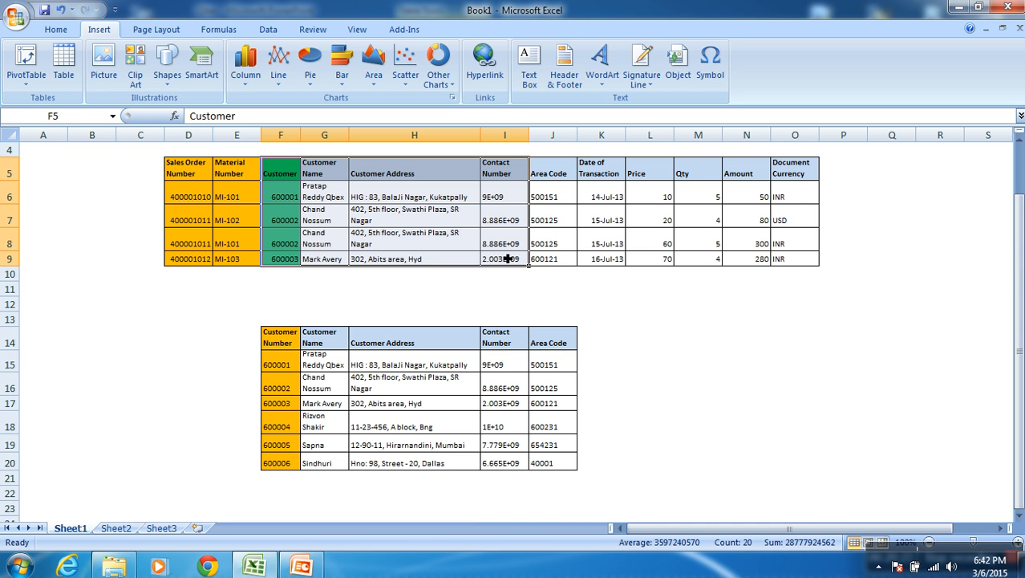
Undo the column deletion, the pasted customer headers and details, and the move of the transaction columns.
key(ctrl+z)
key(ctrl+z)
key(ctrl+z)
key(ctrl+z)
key(ctrl+z)
key(ctrl+z)
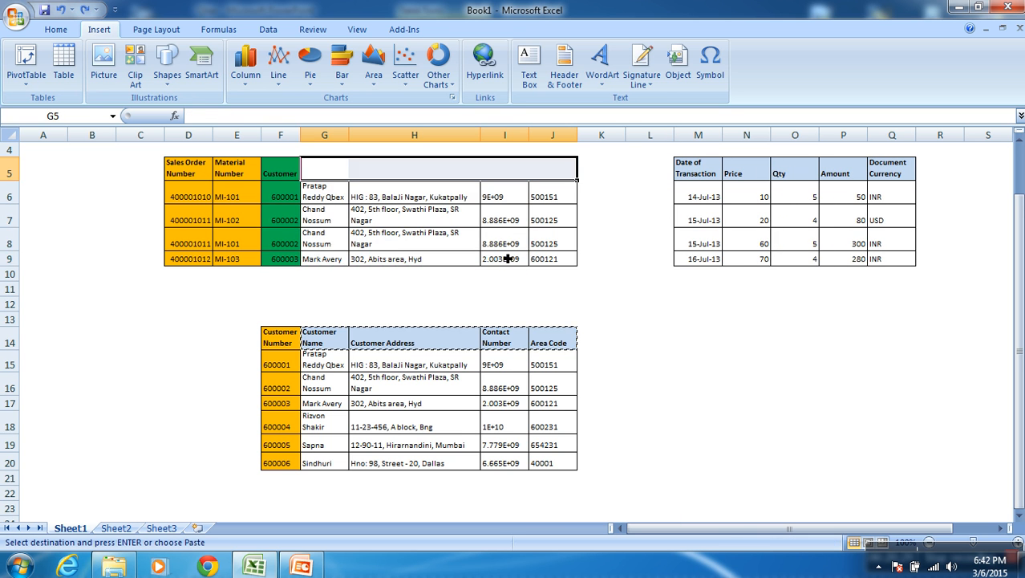
key(ctrl+z)
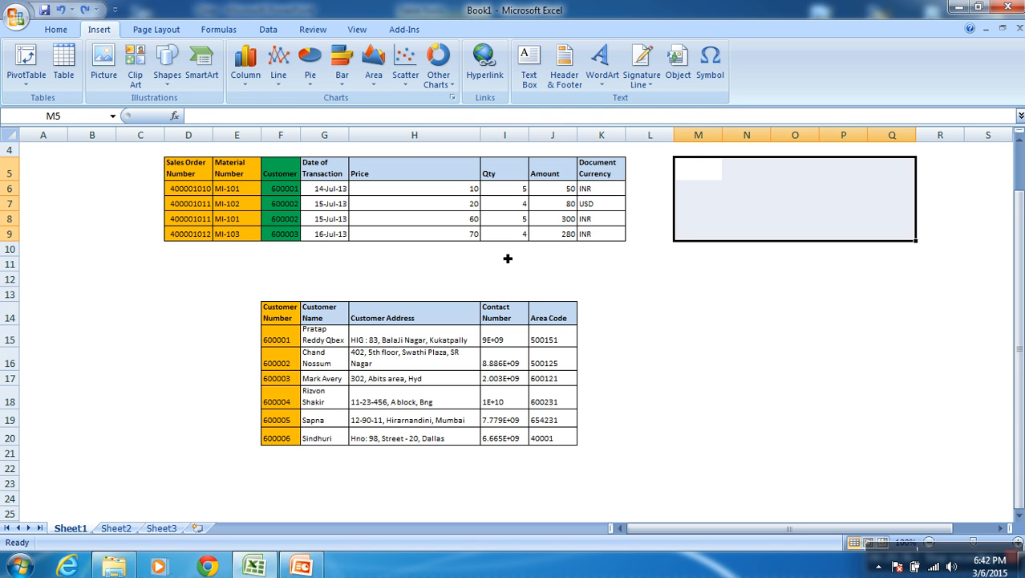
Compare the Customer column of the sales table with the Customer Number column of the customer table.
drag(324, 361, 582, 363)
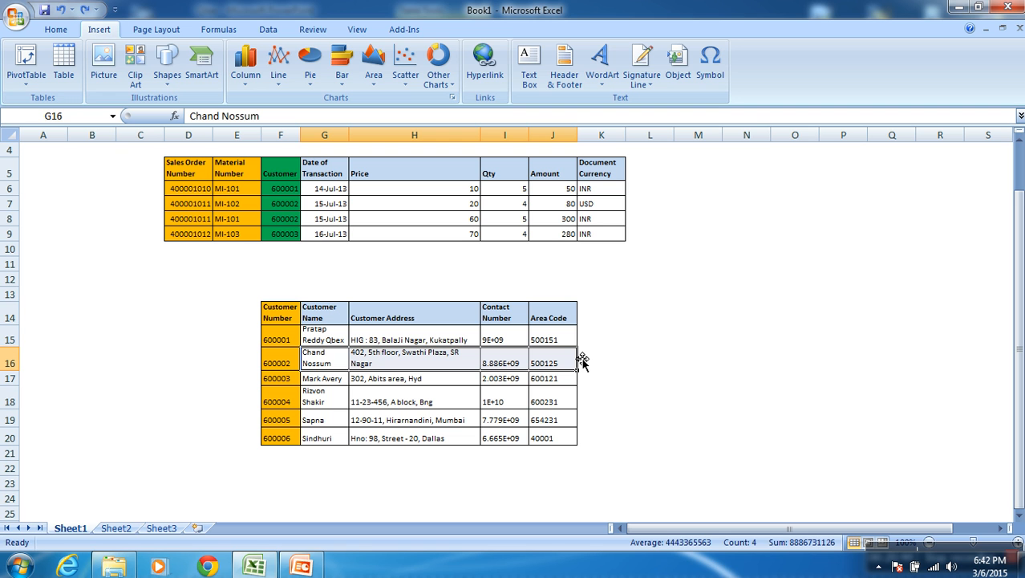
click(287, 205)
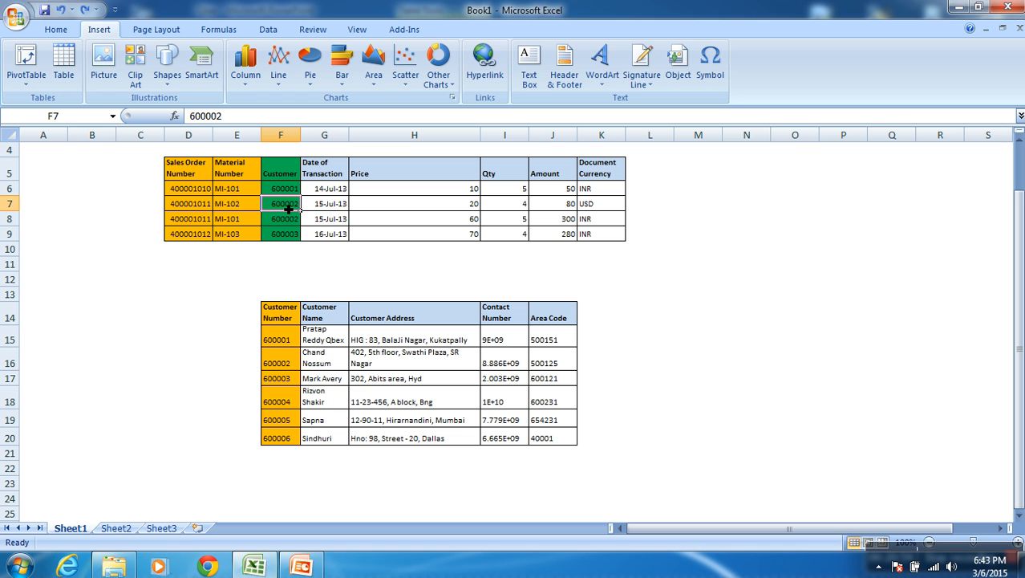
click(280, 309)
drag(289, 340, 290, 438)
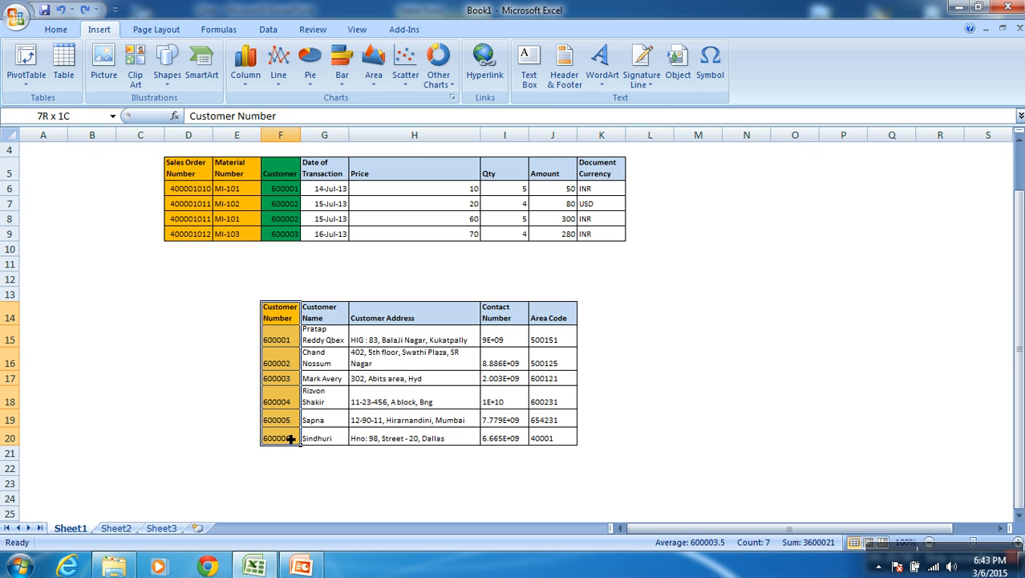
click(274, 318)
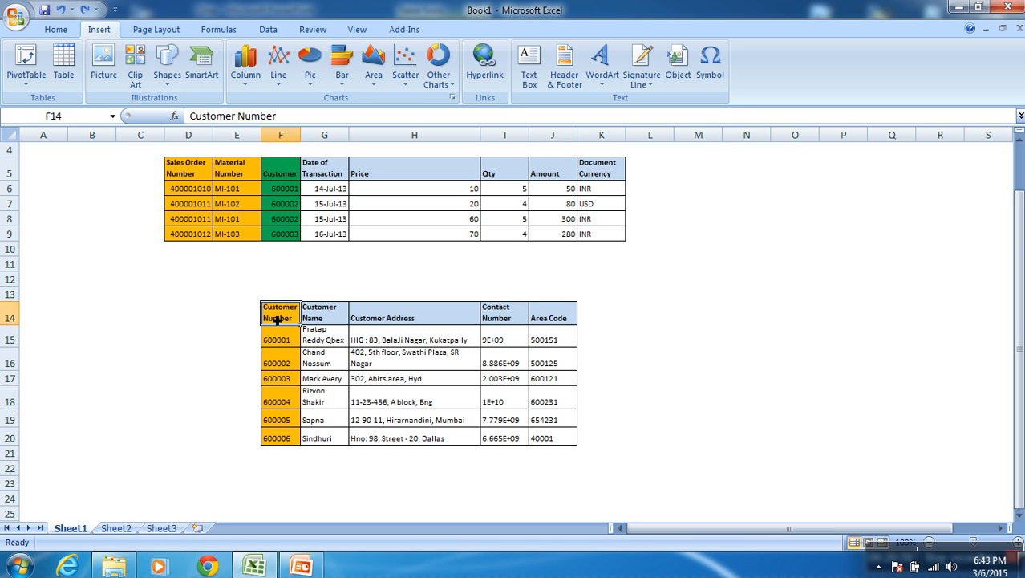
click(286, 180)
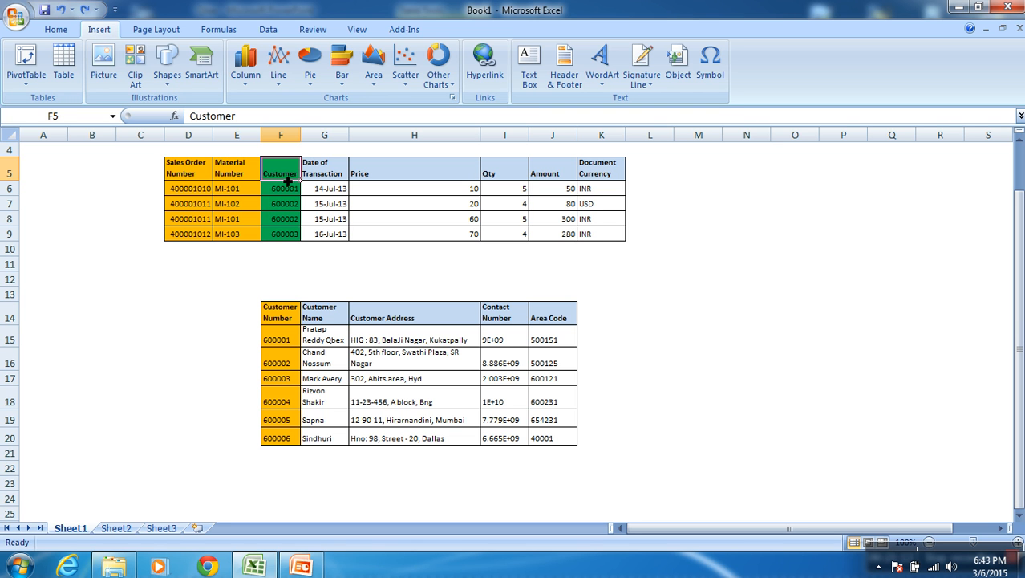
click(293, 345)
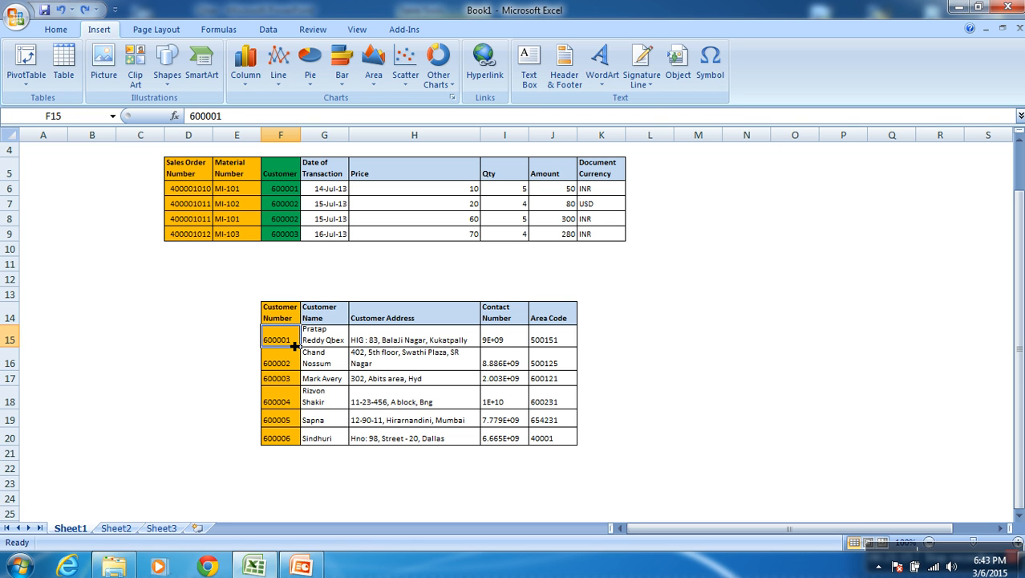
click(286, 194)
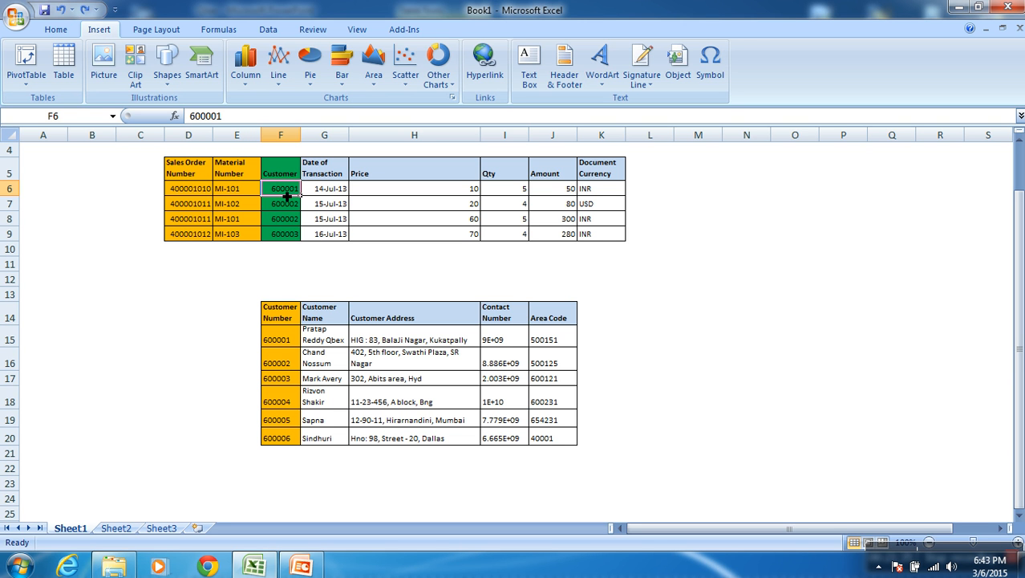
Copy the customer record in row 16 (F16:J16) and paste it into Sheet2 starting at cell C21.
drag(295, 367, 562, 363)
key(ctrl+c)
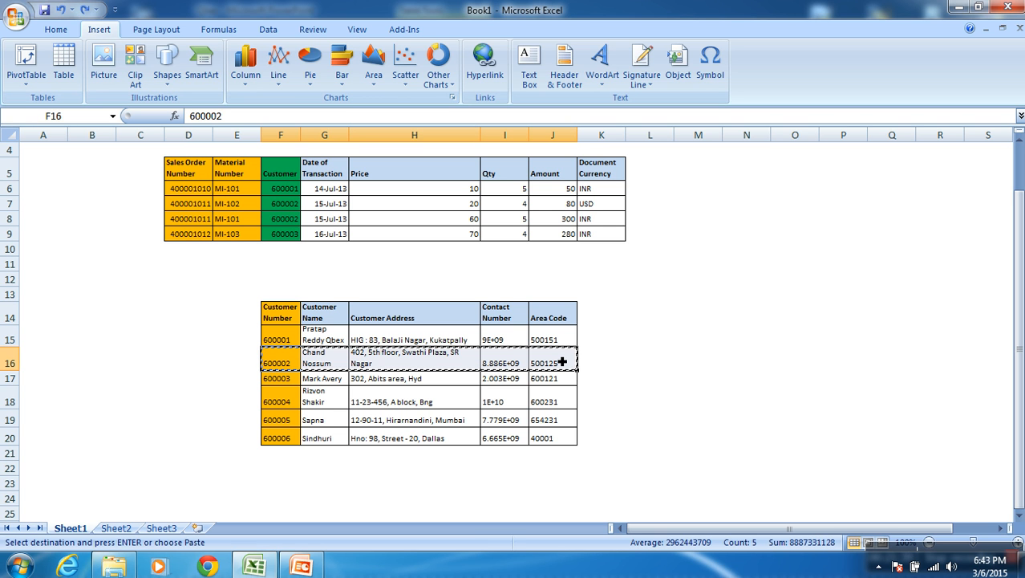
click(116, 528)
click(143, 449)
key(Return)
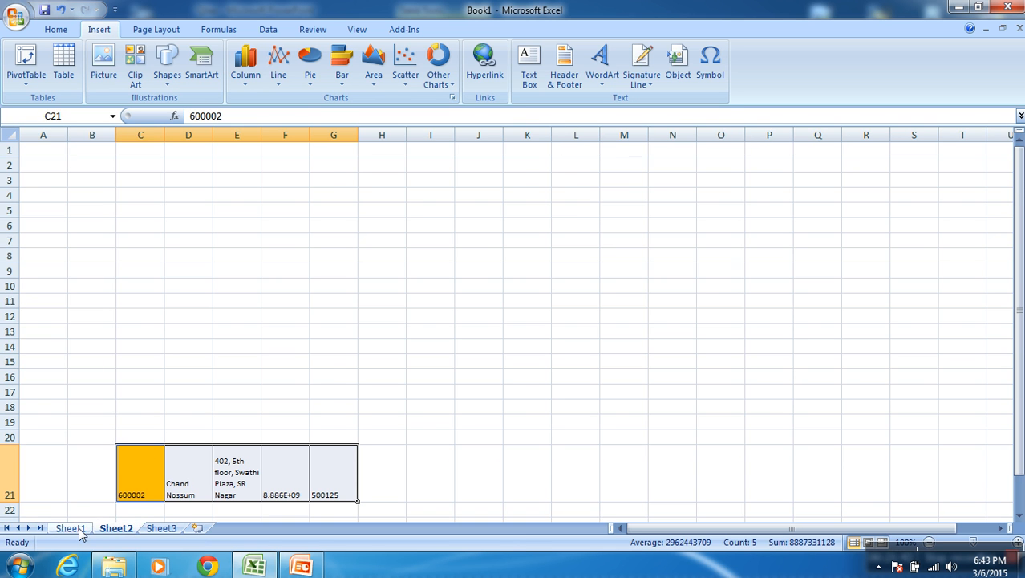
Delete row 16, the emptied record row, from the customer table on Sheet1.
click(77, 529)
click(10, 361)
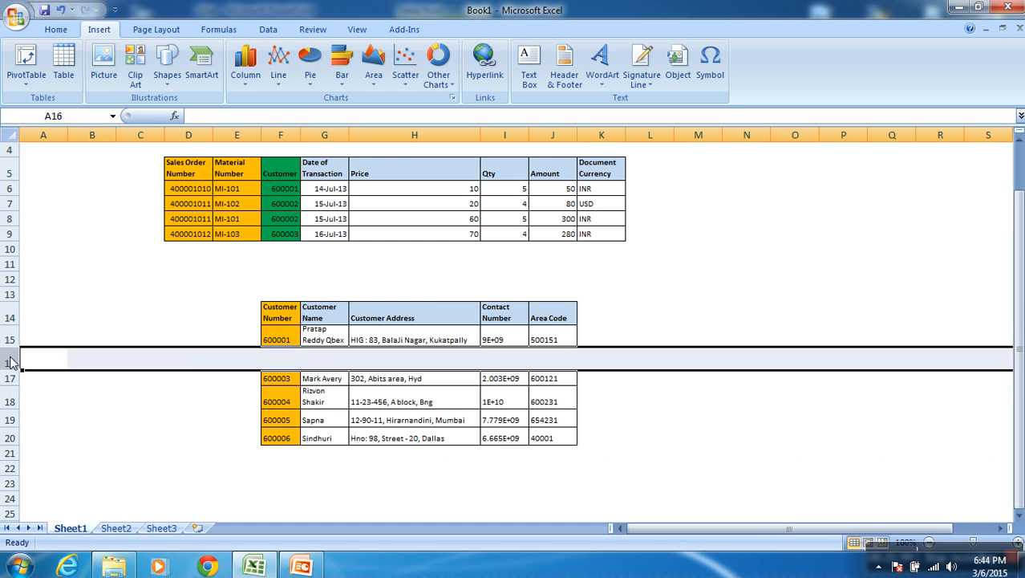
right_click(11, 362)
click(79, 447)
click(622, 463)
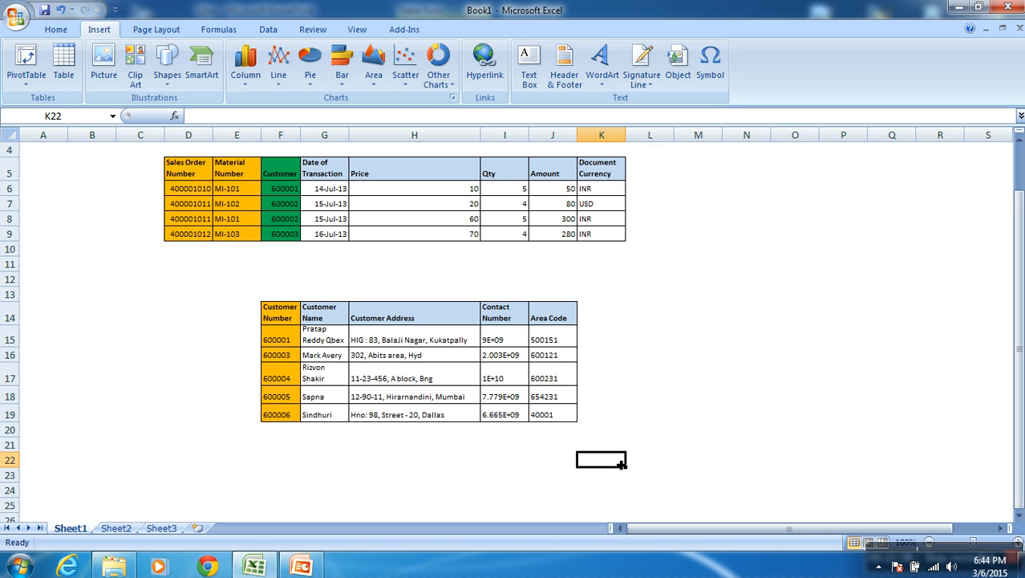
Compare the sales table's Customer values in F5:F9 with the customer table's Customer Number values in F14:F19.
drag(279, 205, 292, 238)
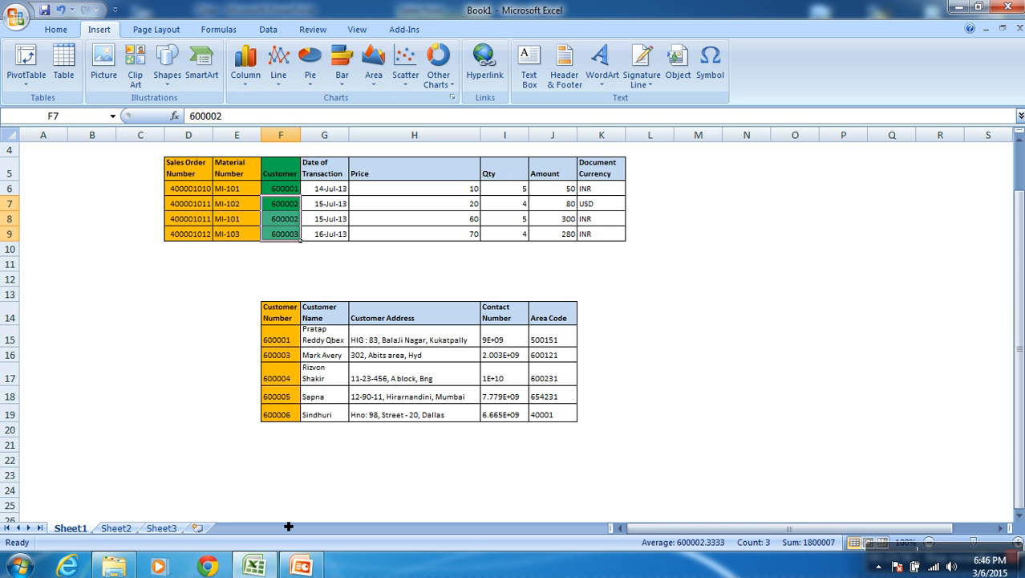
drag(292, 308, 285, 413)
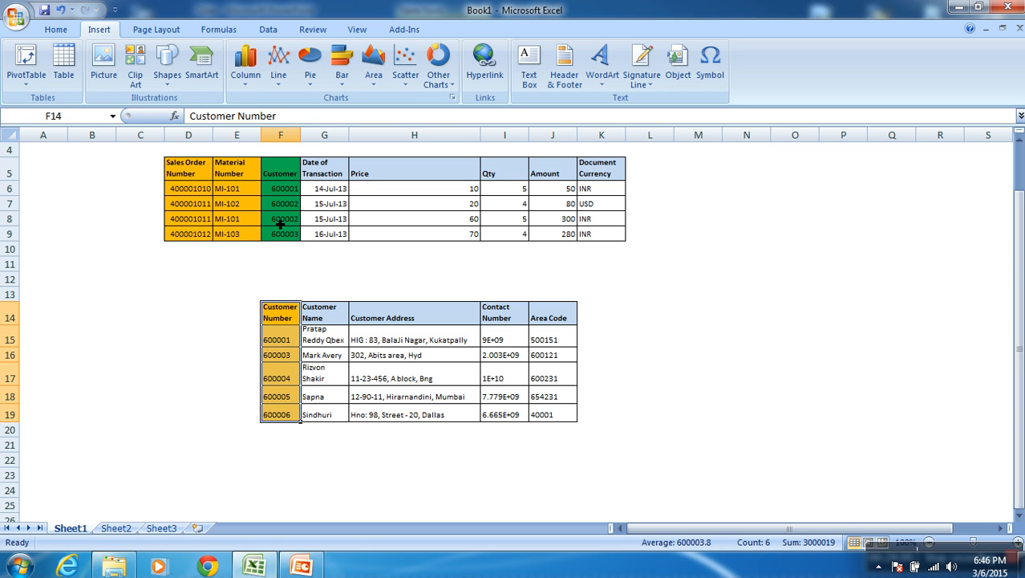
drag(286, 174, 292, 239)
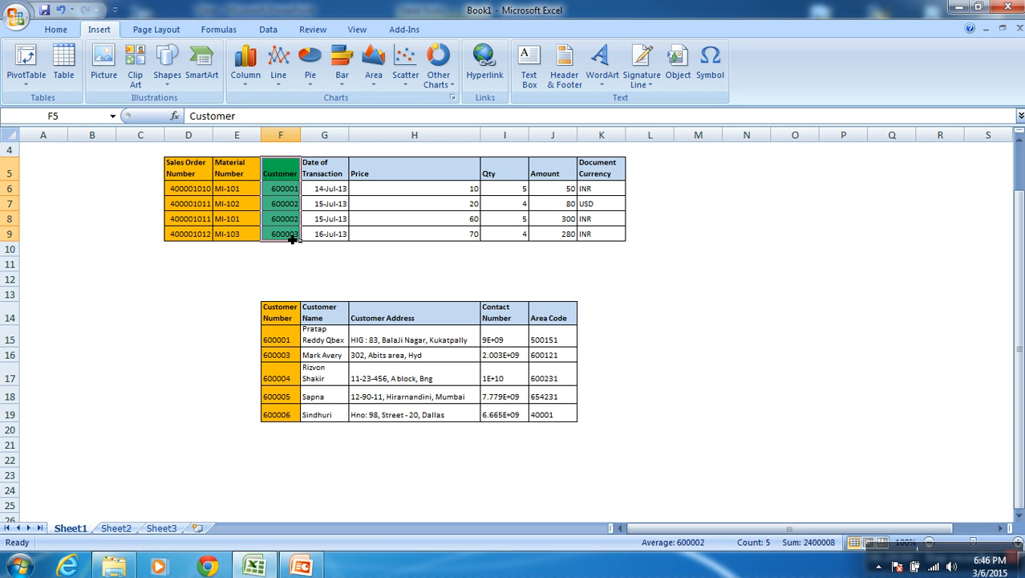
drag(284, 340, 295, 411)
drag(288, 195, 292, 225)
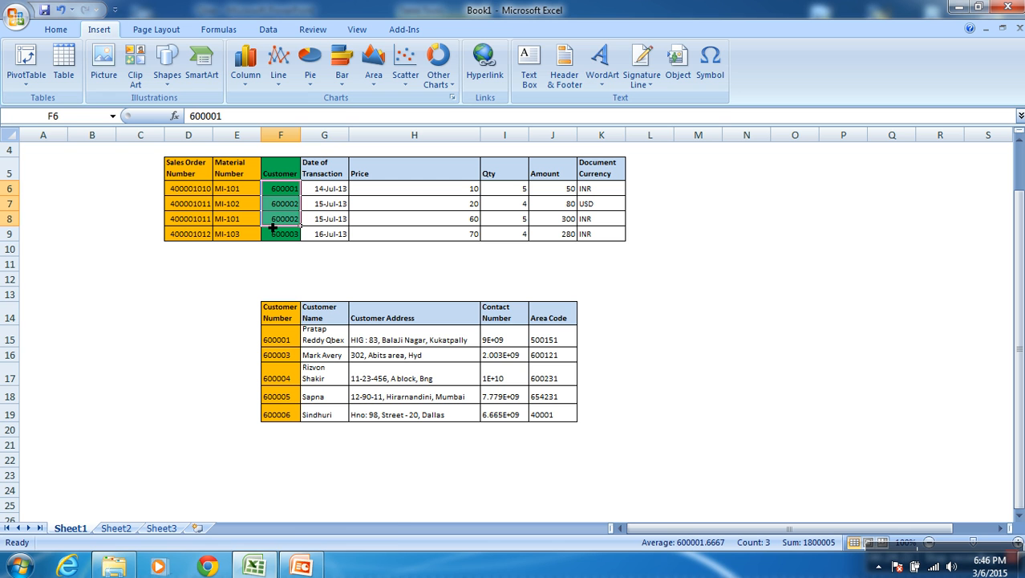
Switch to the Qbex presentation in PowerPoint and show slide 26, "Basics of Database – Other Terms".
mouse_move(308, 565)
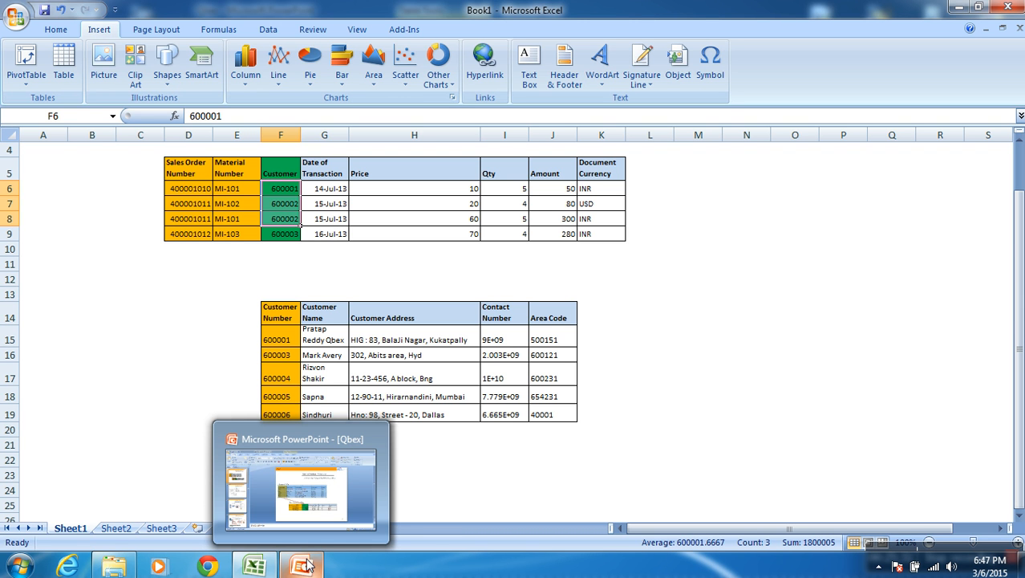
click(309, 566)
click(80, 277)
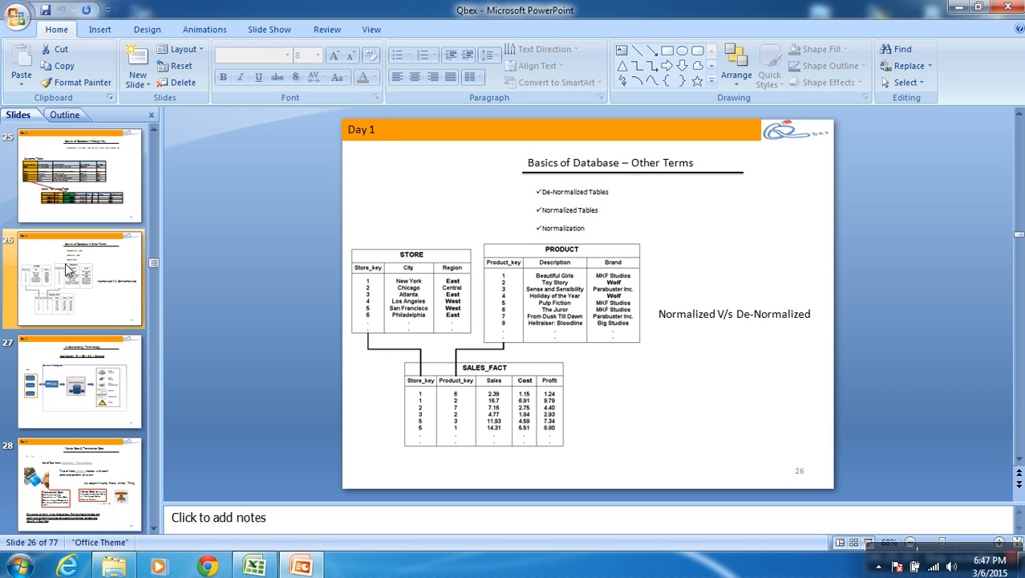